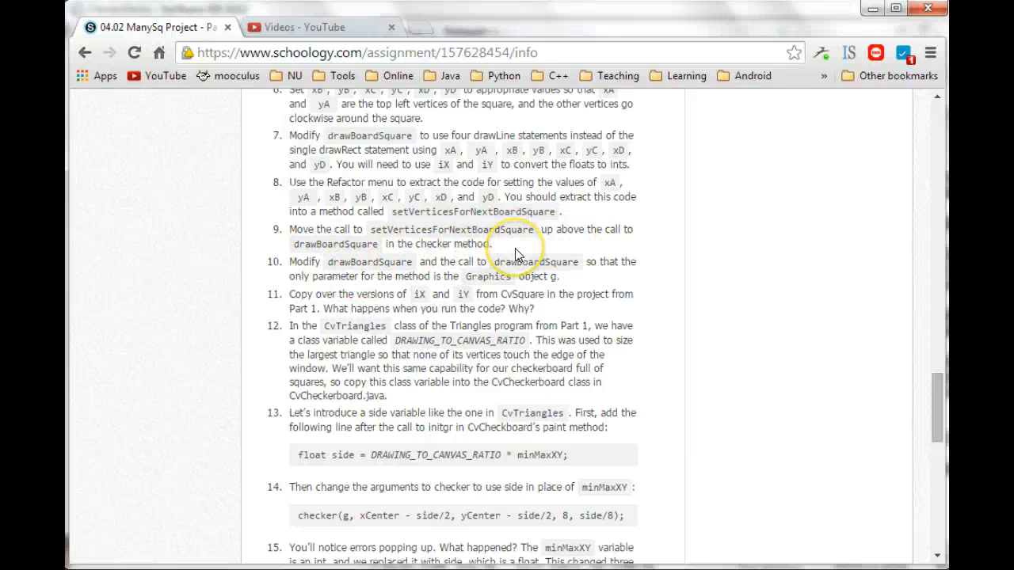
Switch from the assignment page to NetBeans showing CvCheckerboard.java
key(alt+Tab)
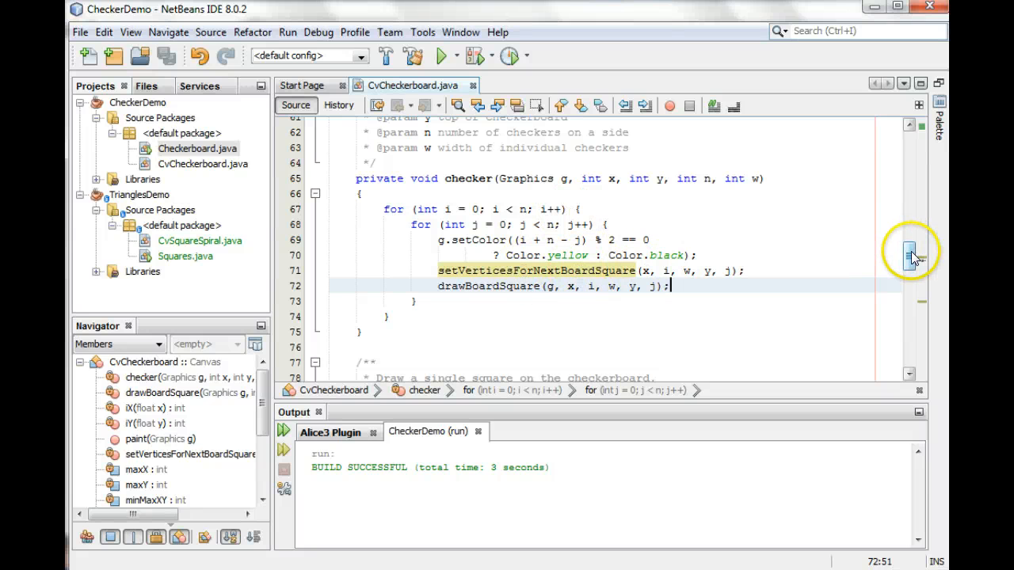
drag(911, 258, 909, 285)
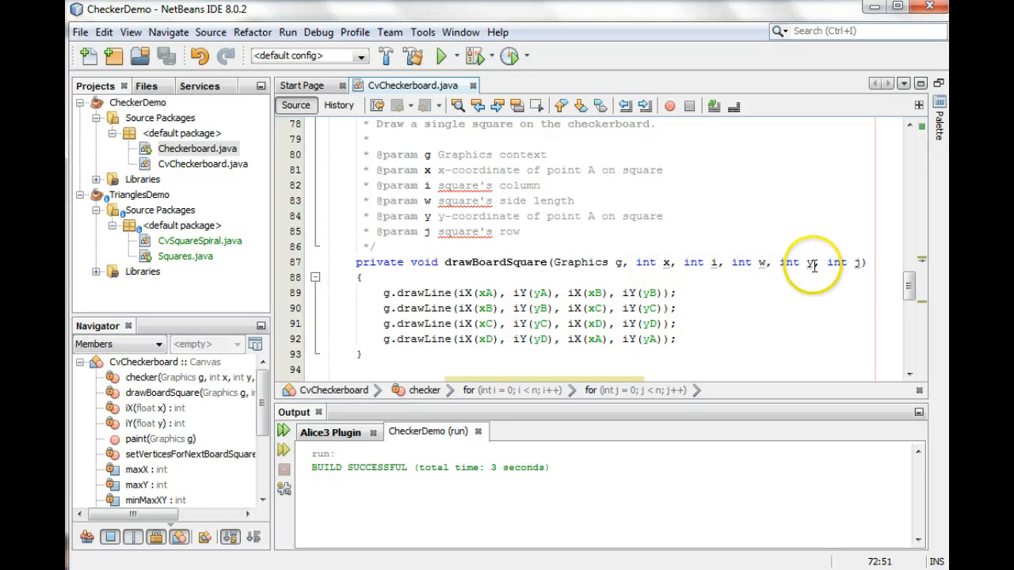
mouse_move(910, 285)
mouse_down()
mouse_move(921, 266)
mouse_move(921, 304)
mouse_up()
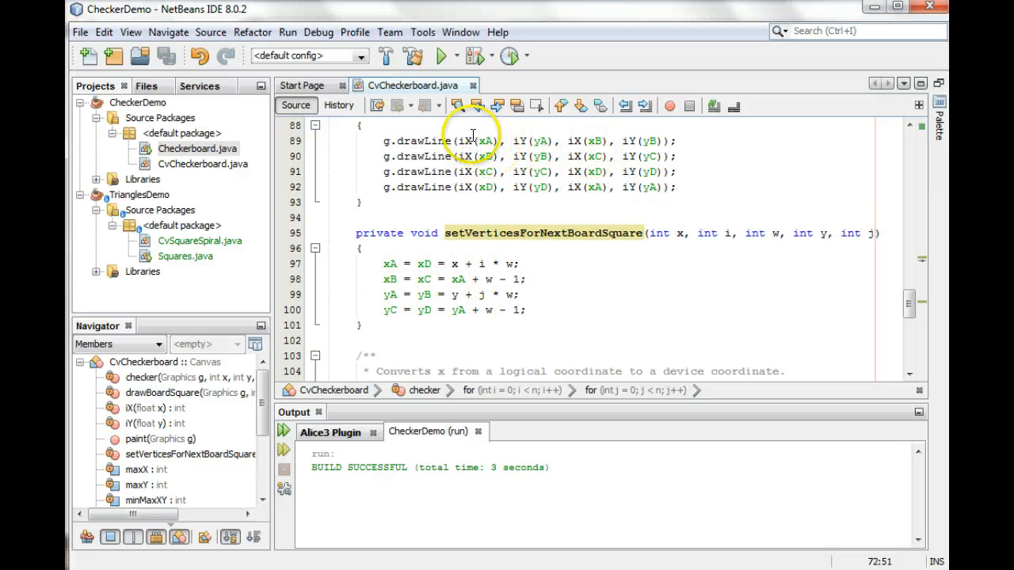
mouse_move(909, 305)
mouse_down()
mouse_move(908, 162)
mouse_move(910, 291)
mouse_up()
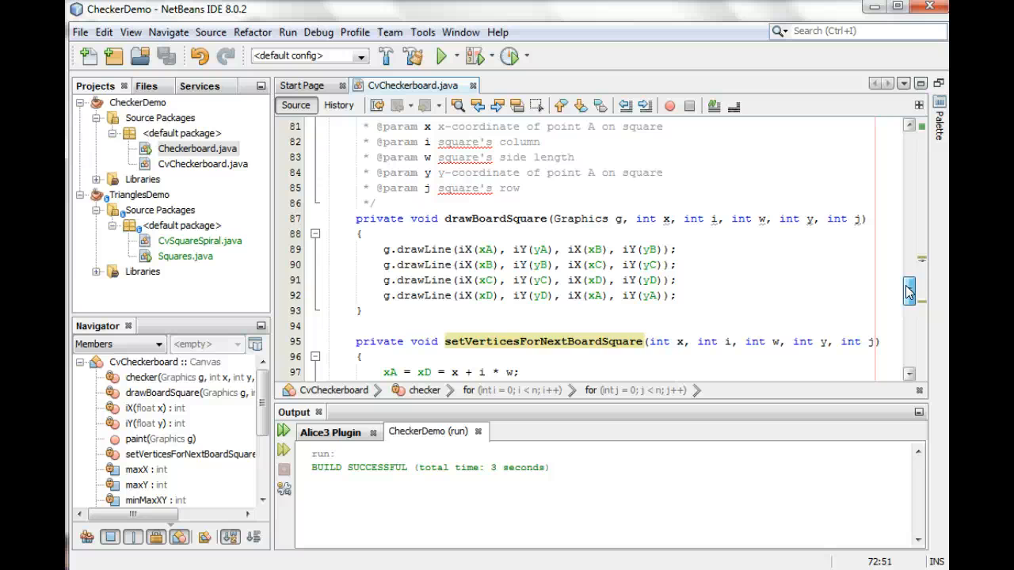
drag(909, 292, 908, 258)
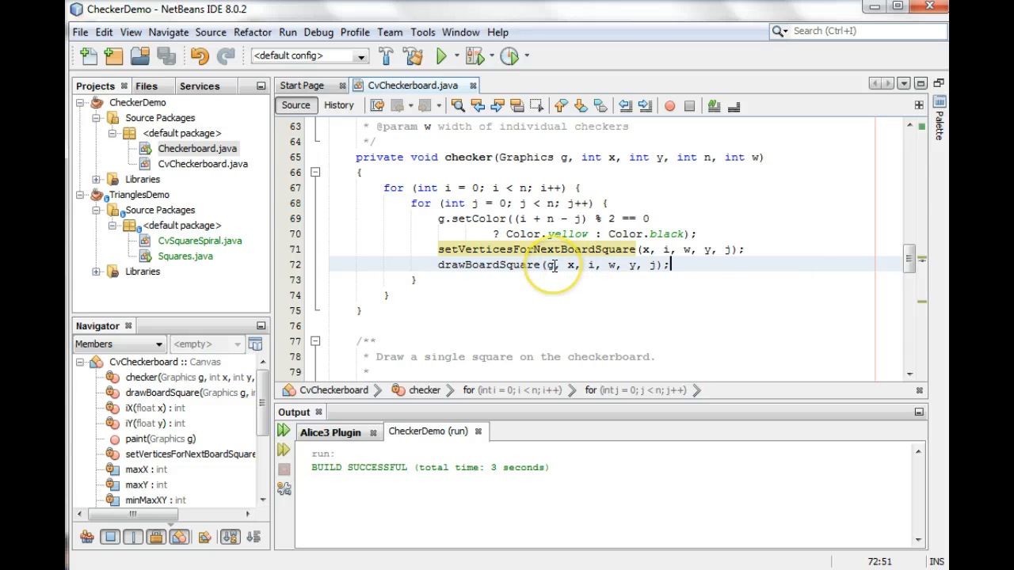
Replace the drawBoardSquare call's arguments in checker with just g
drag(581, 265, 656, 266)
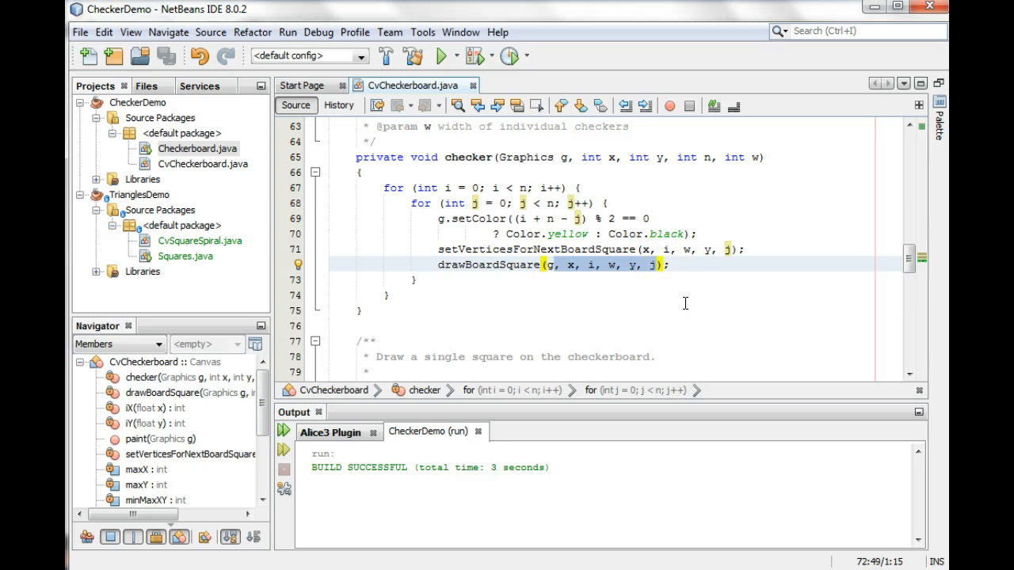
text(g)
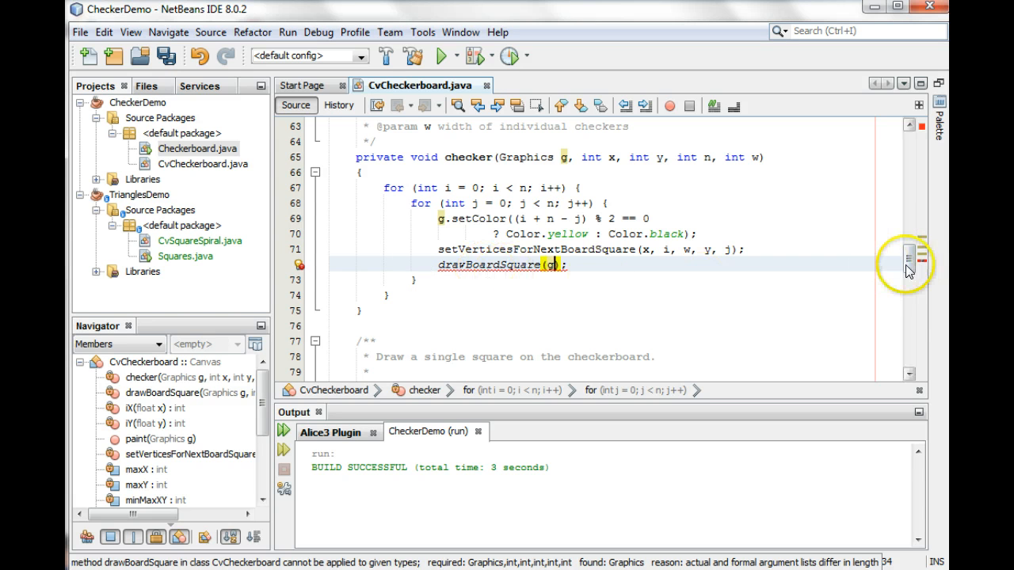
drag(908, 263, 911, 297)
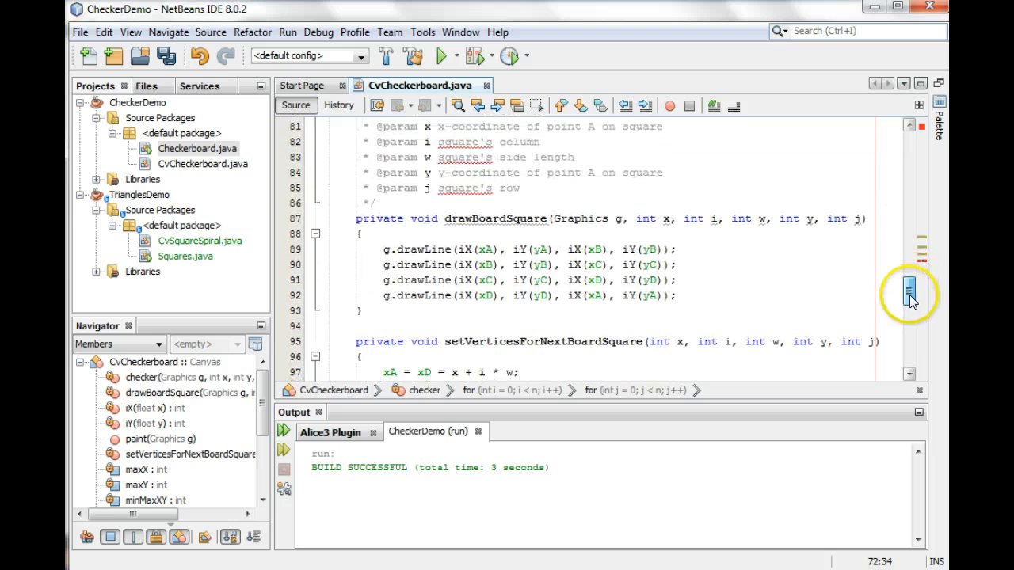
Remove the parameters after Graphics g from the drawBoardSquare declaration
click(622, 220)
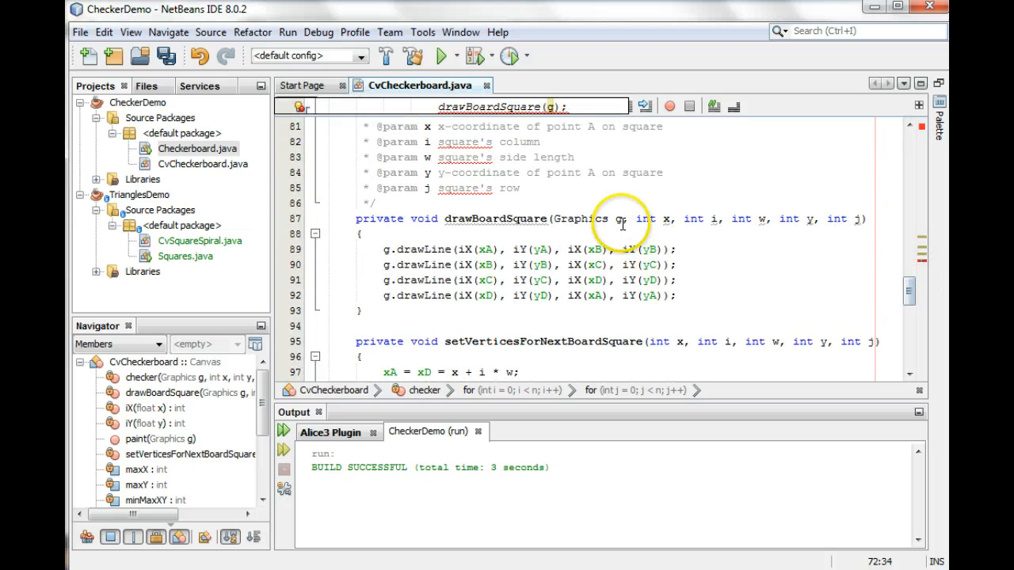
drag(623, 219, 862, 218)
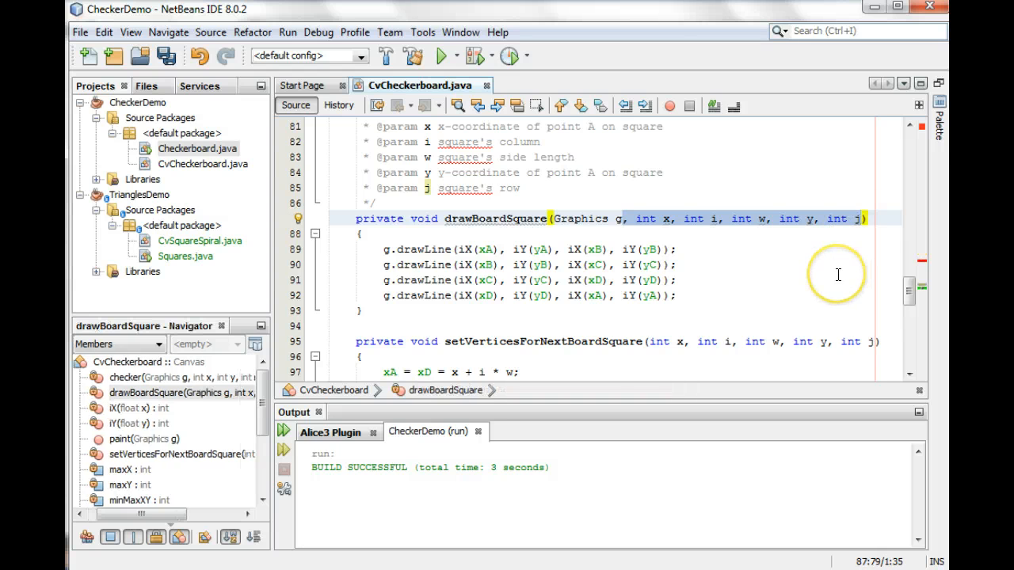
key(Delete)
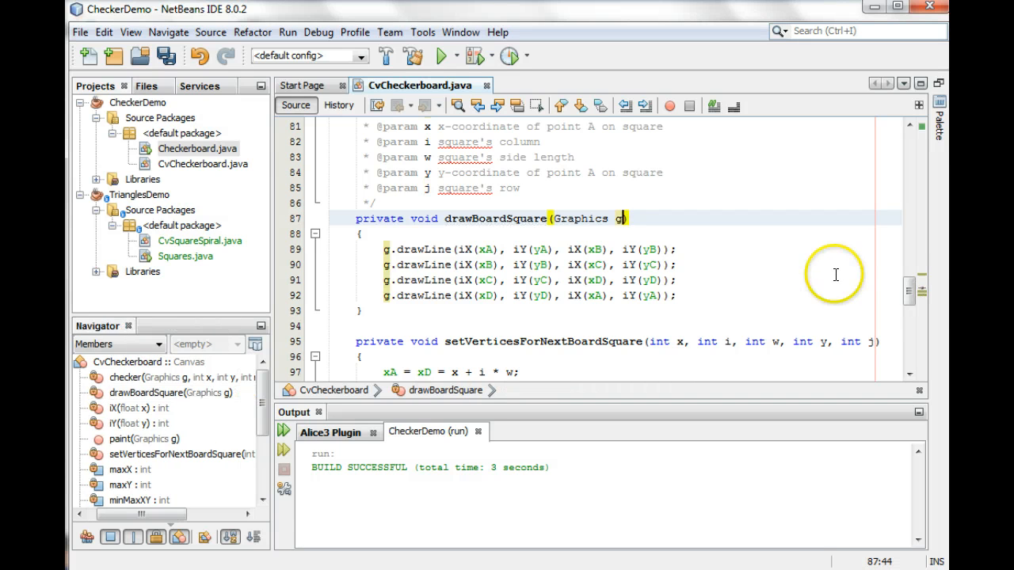
drag(871, 299, 842, 261)
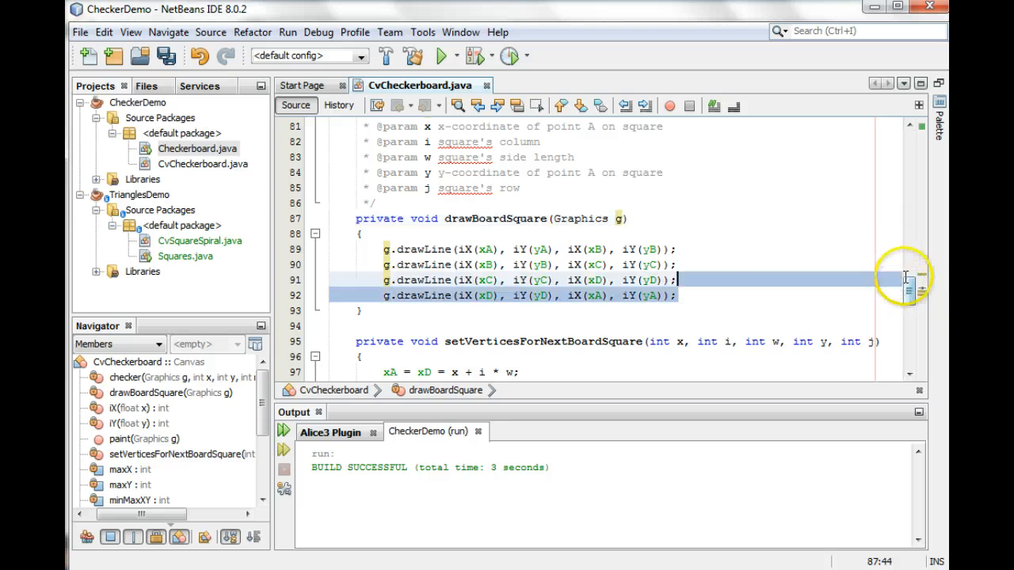
click(835, 203)
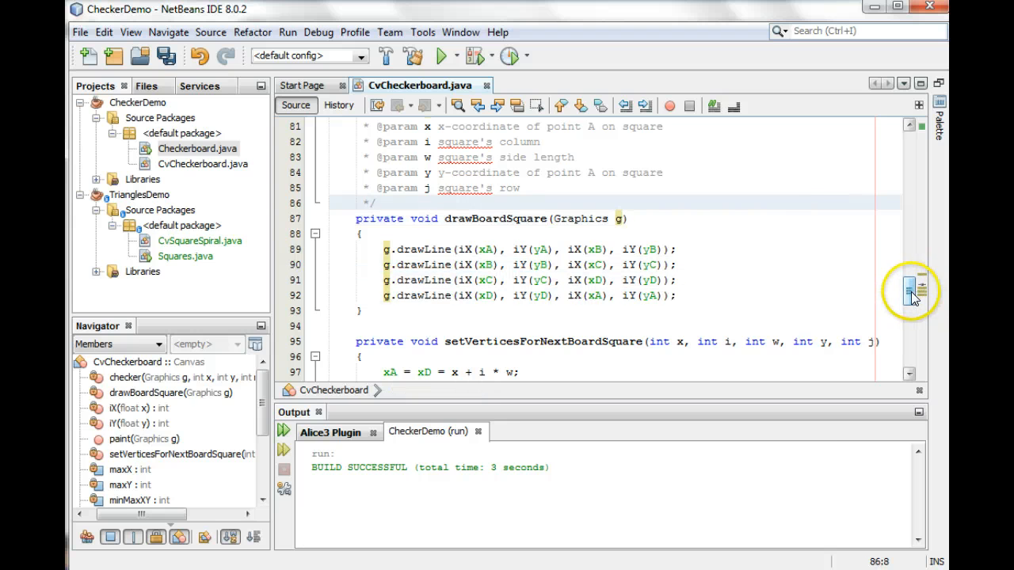
drag(909, 289, 908, 260)
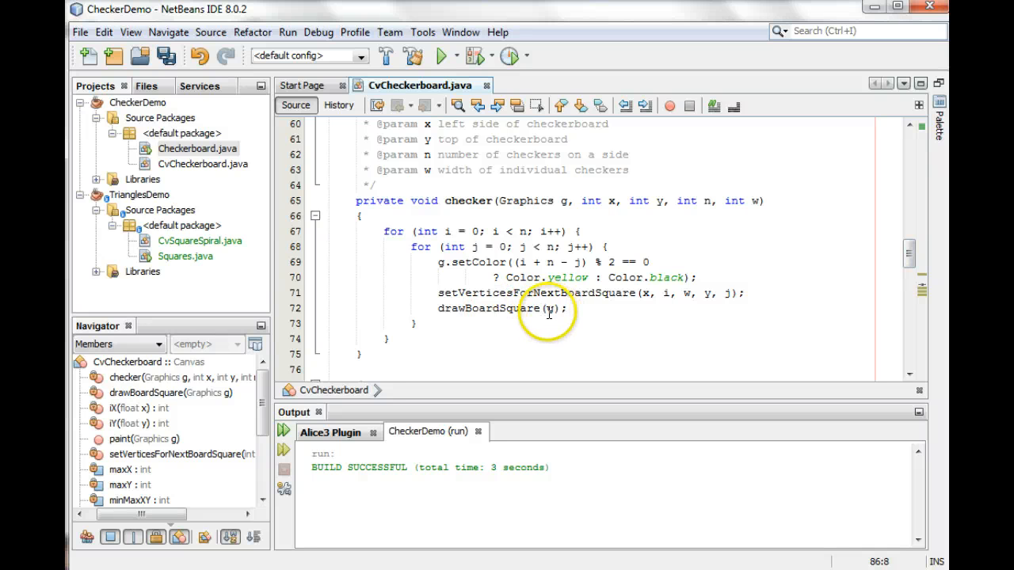
mouse_move(911, 252)
mouse_down()
mouse_move(920, 305)
mouse_move(921, 289)
mouse_up()
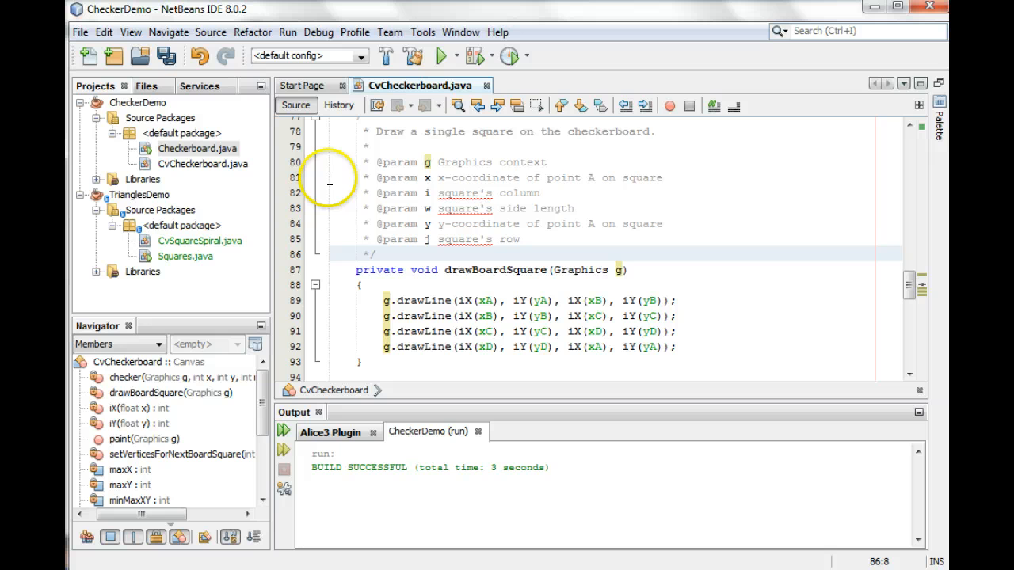
drag(329, 178, 325, 252)
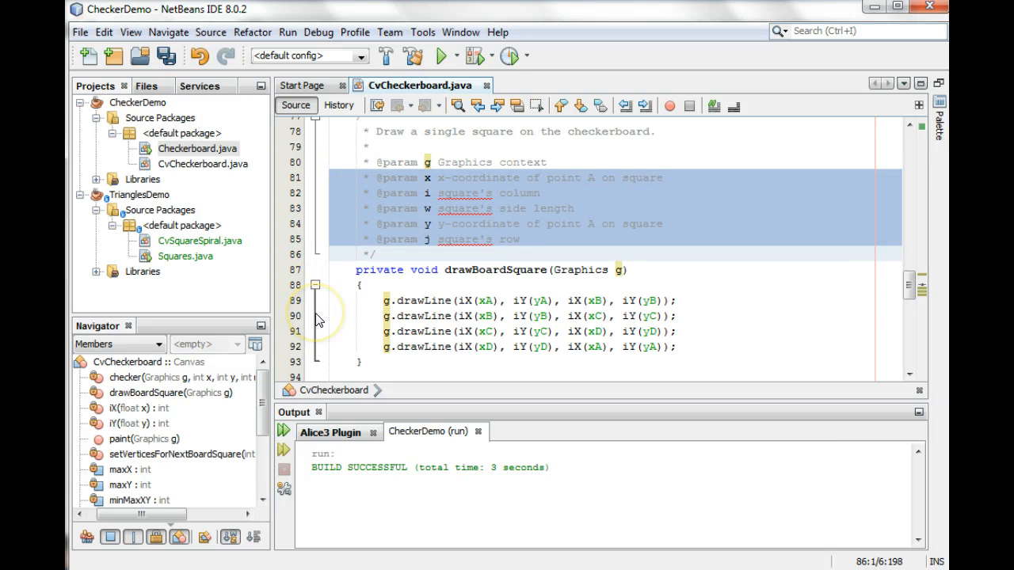
key(Delete)
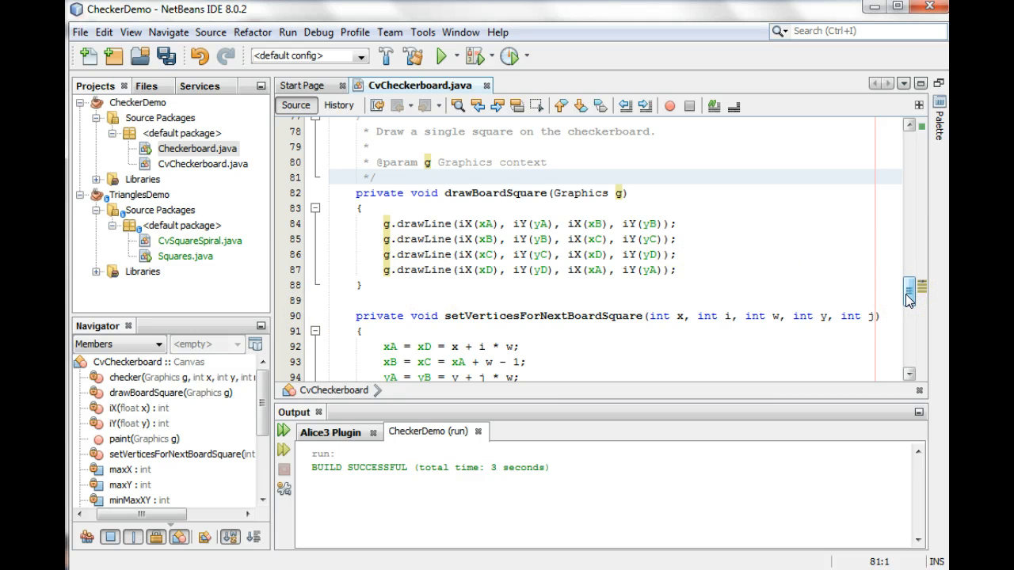
key(ctrl+s)
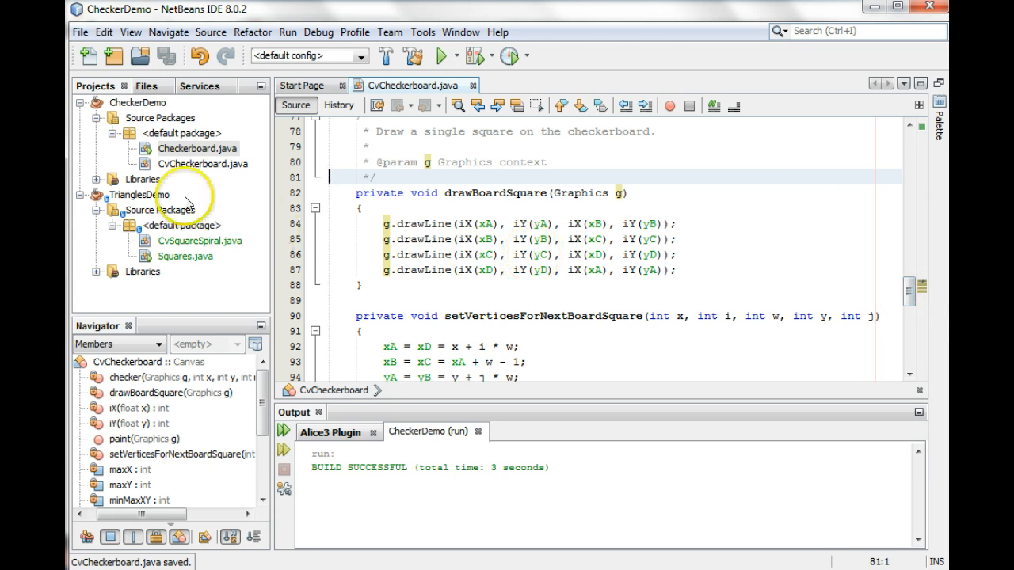
Run Checkerboard.java, close the drawn checkerboard window, and return to the assignment page
click(148, 150)
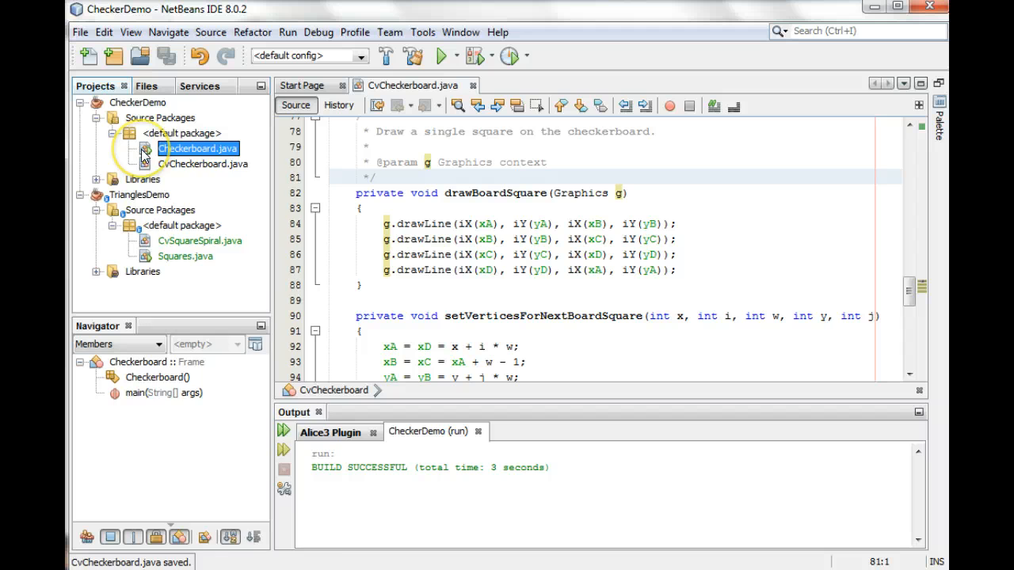
right_click(143, 148)
click(188, 273)
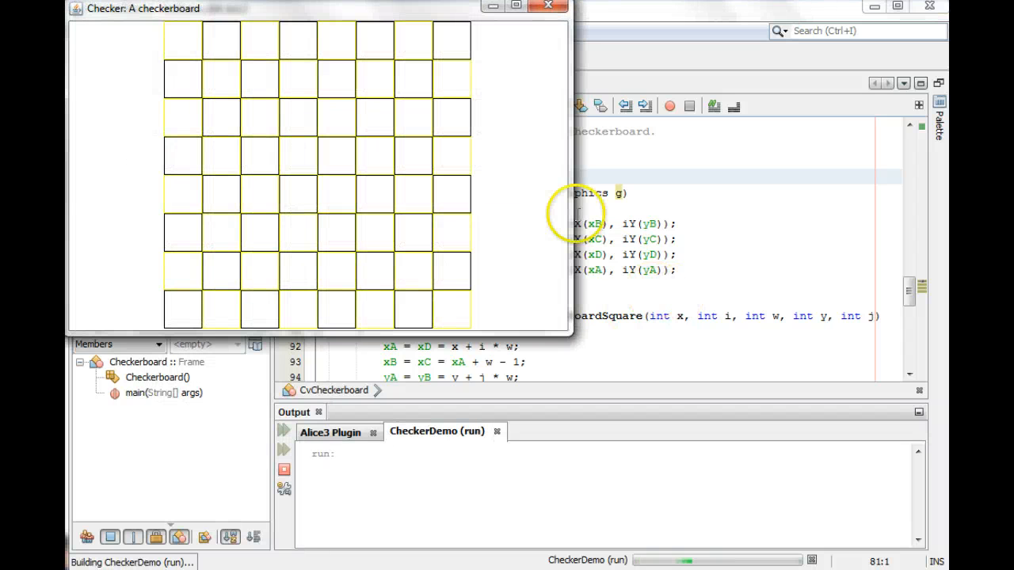
click(547, 7)
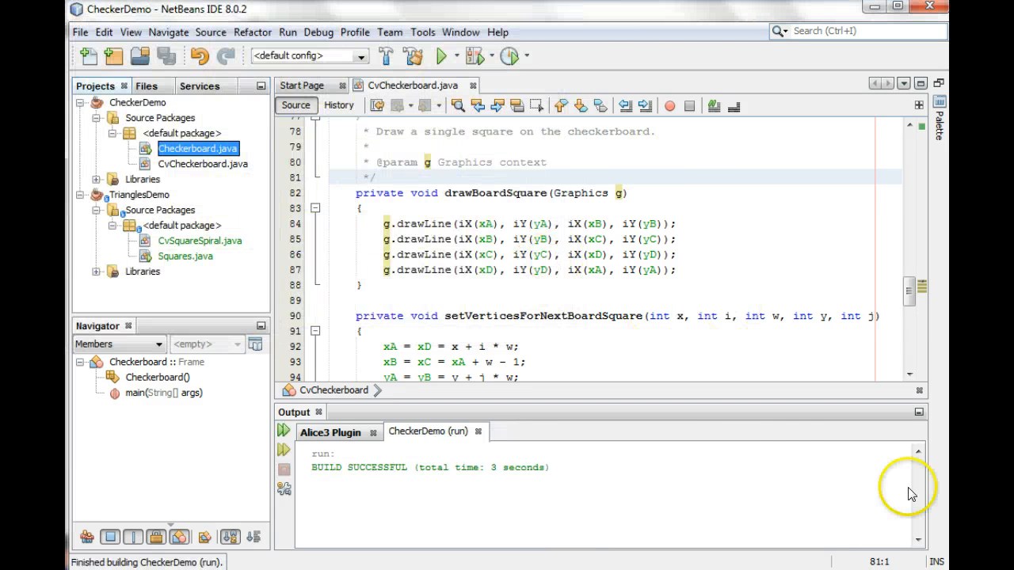
key(alt+Tab)
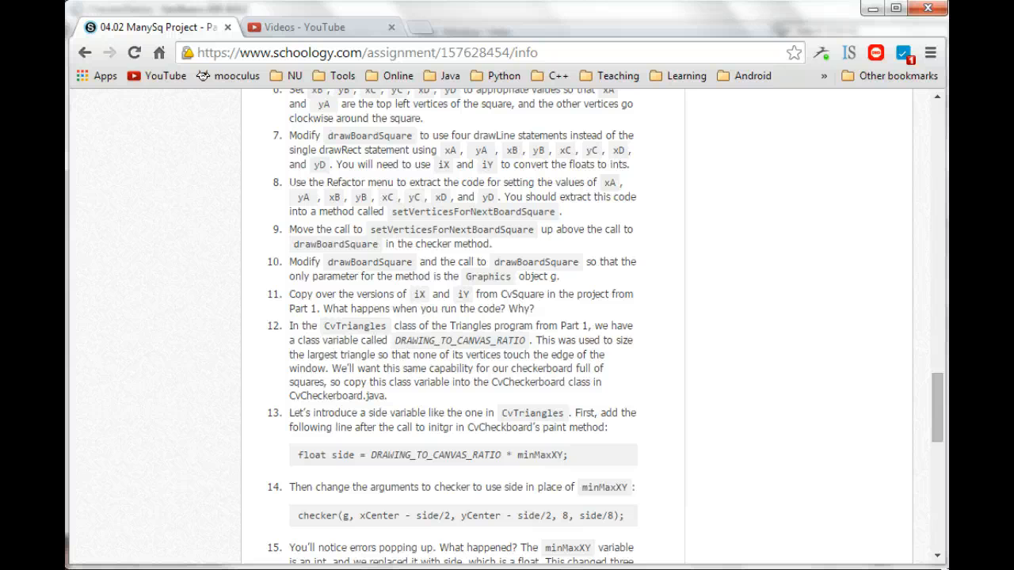